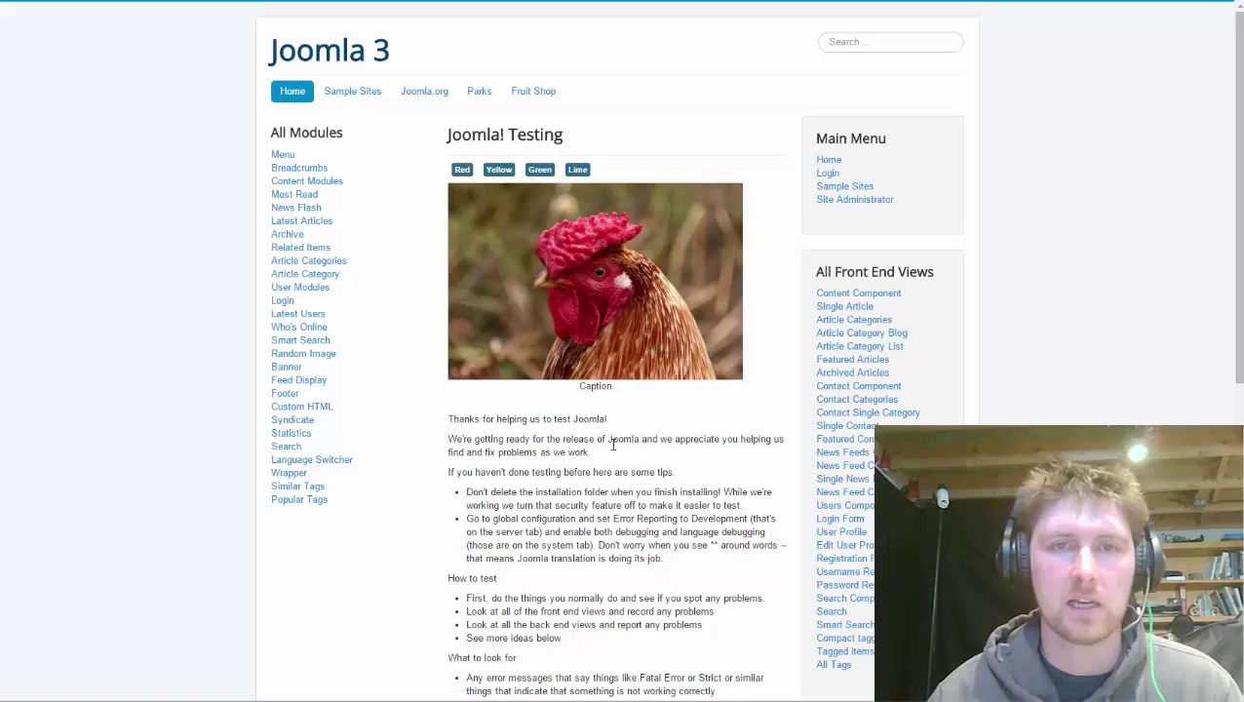
- Reload the site's front page to check the article, and open the Joomla! Testing article for editing in the administrator
mouse_move(588, 309)
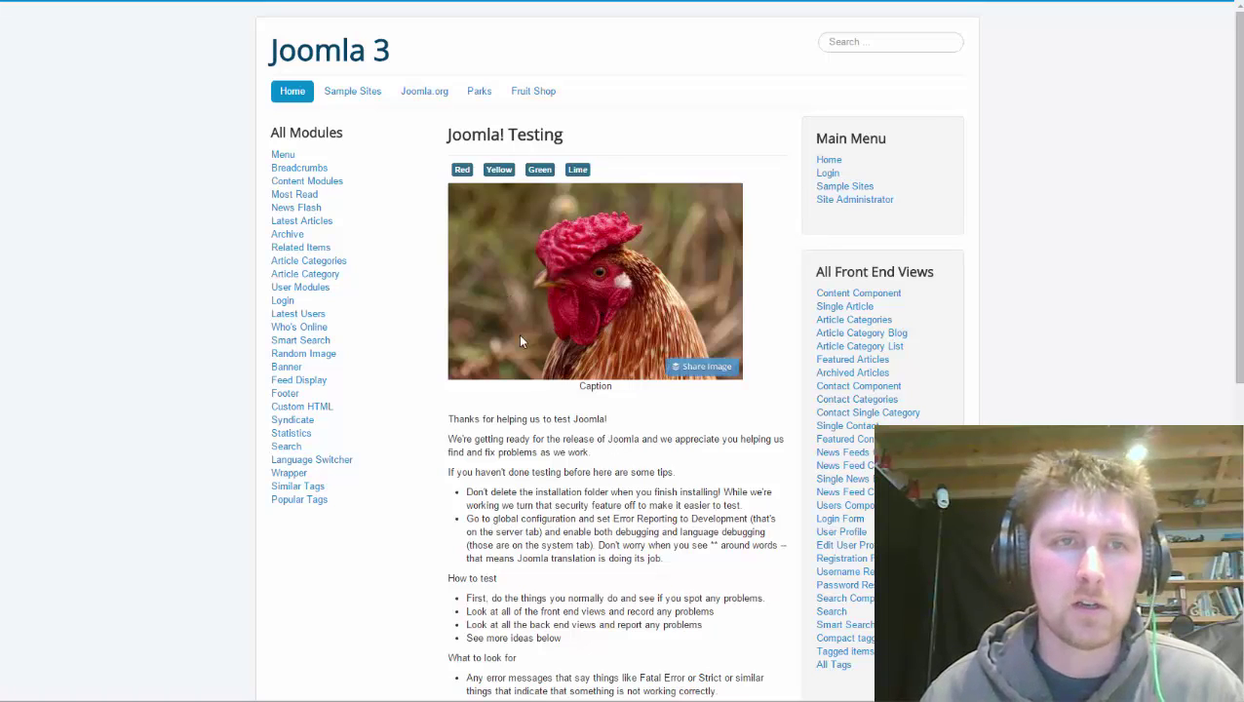
key("F5")
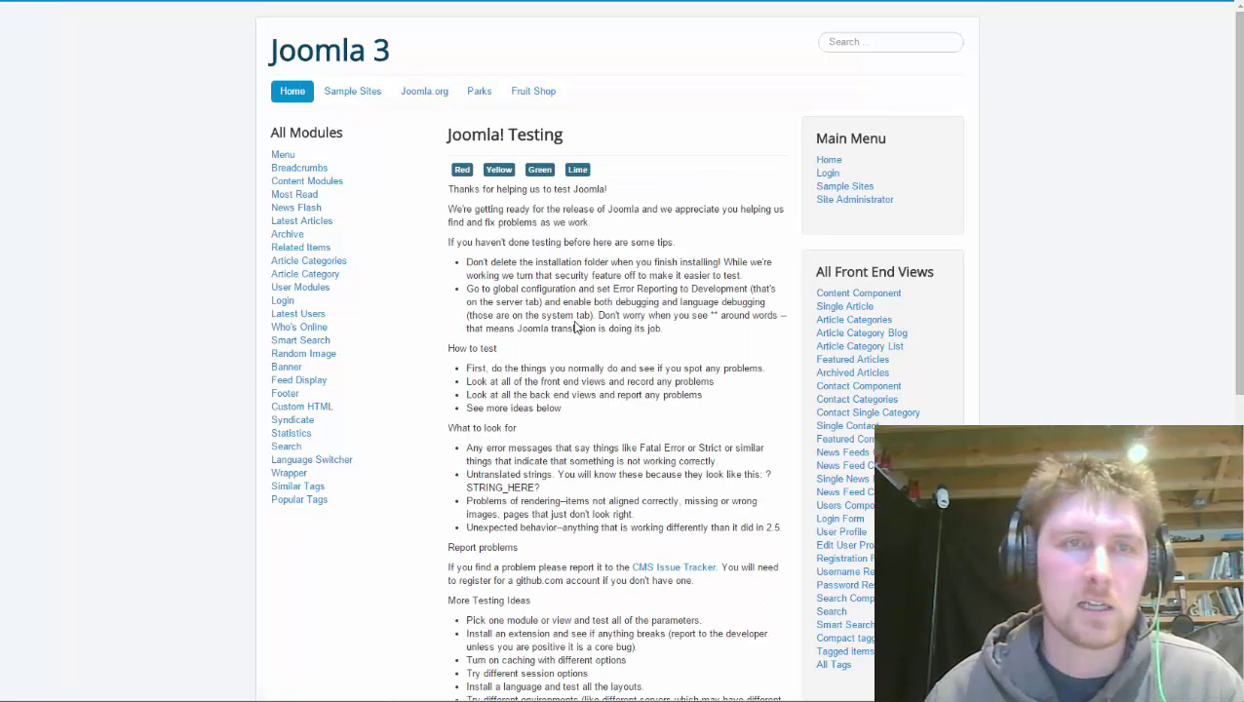
left_click(100, 1)
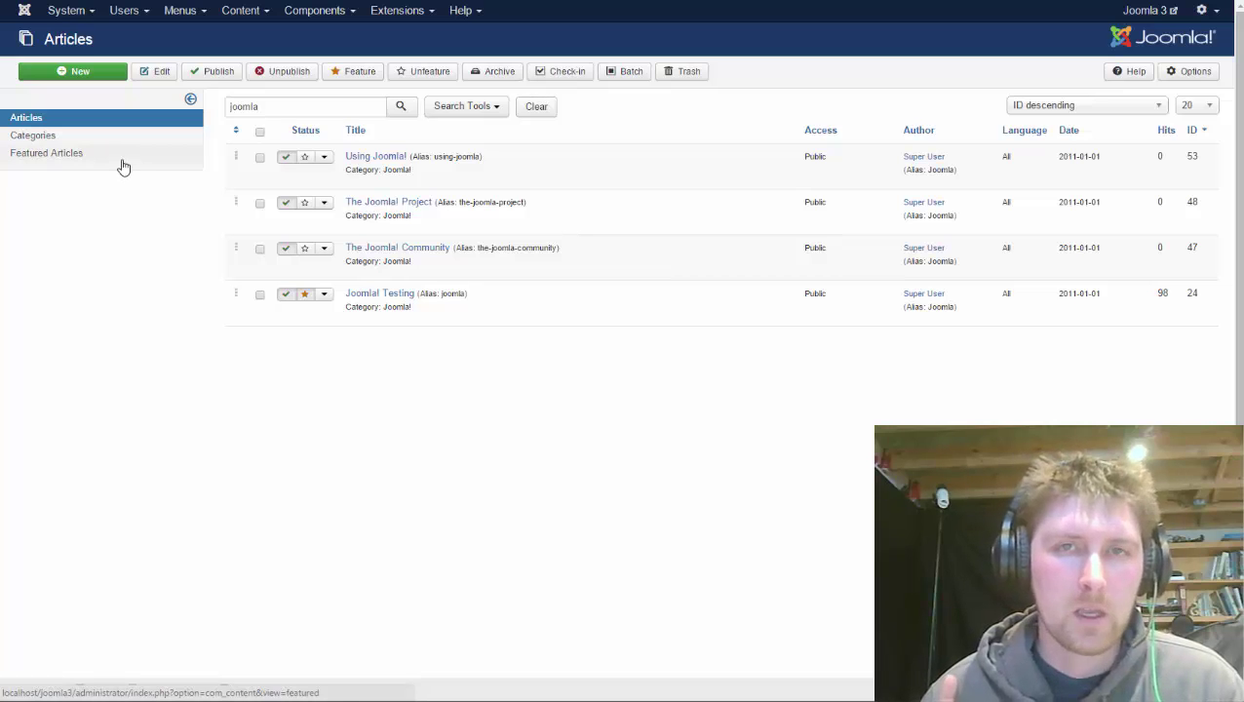
left_click(371, 294)
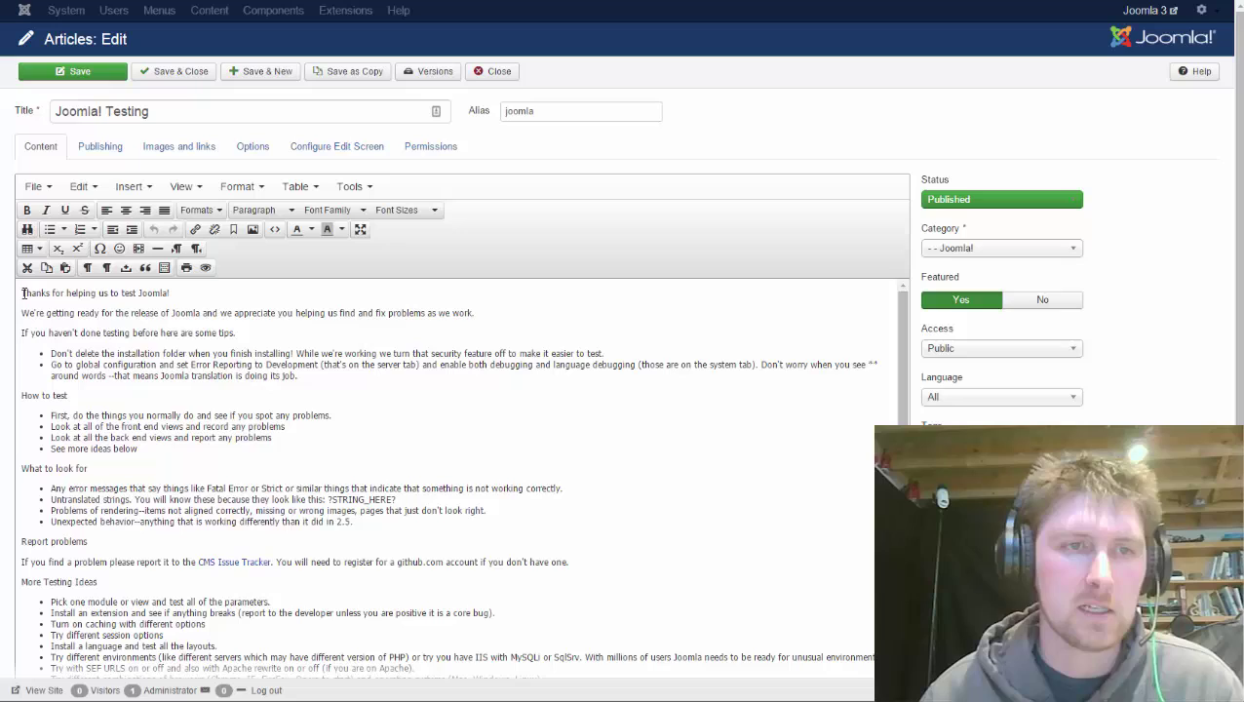
- Add an empty line above the article's first paragraph and insert the rooster image from igallery/original/1-100 there
key("Return")
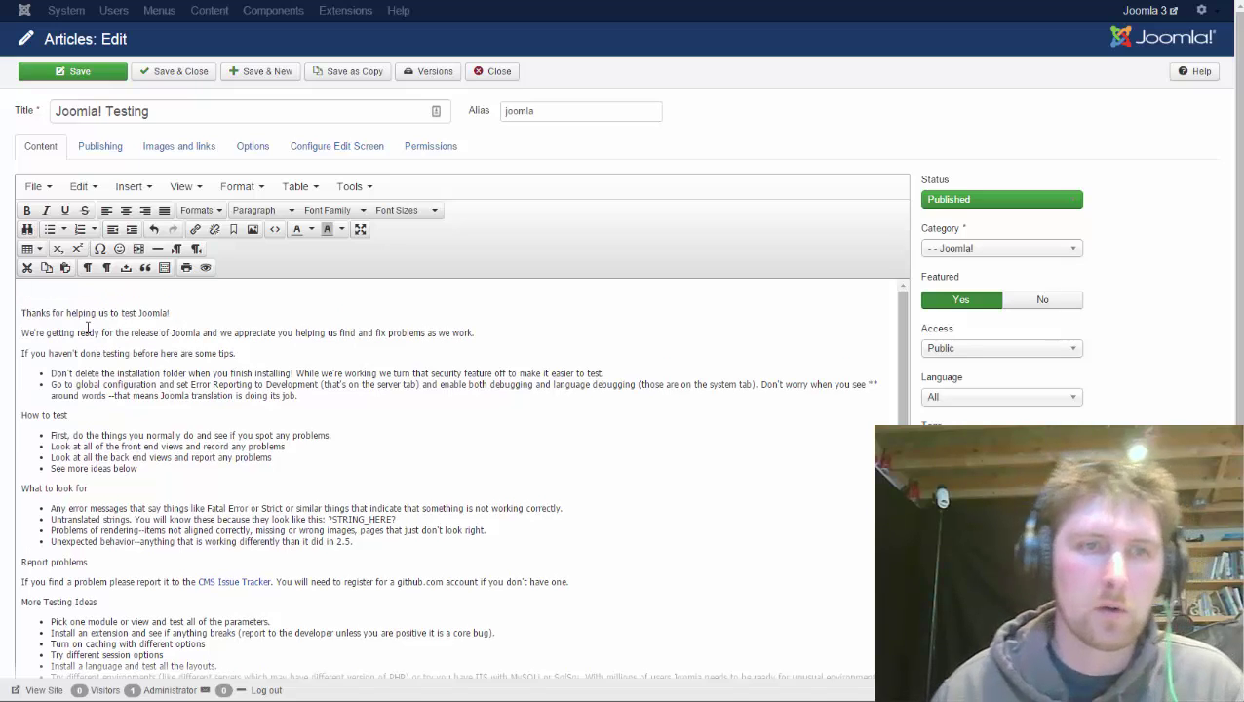
scroll(119, 464, "down", 3)
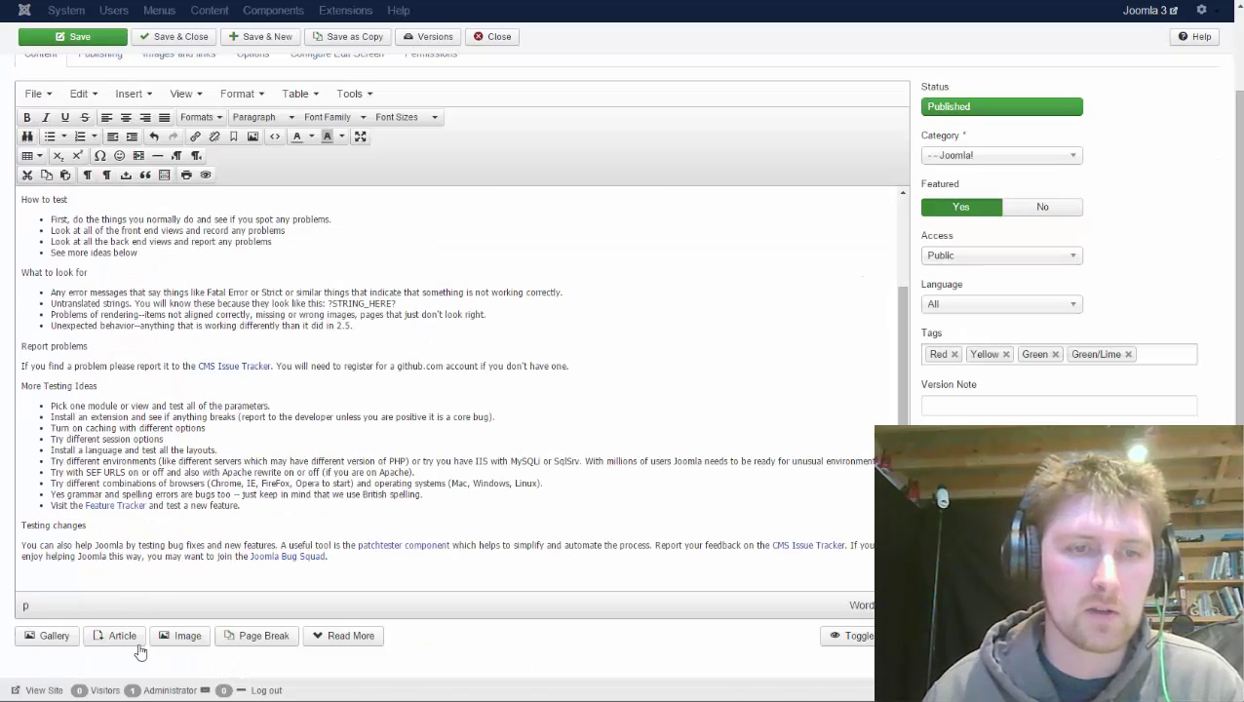
left_click(175, 636)
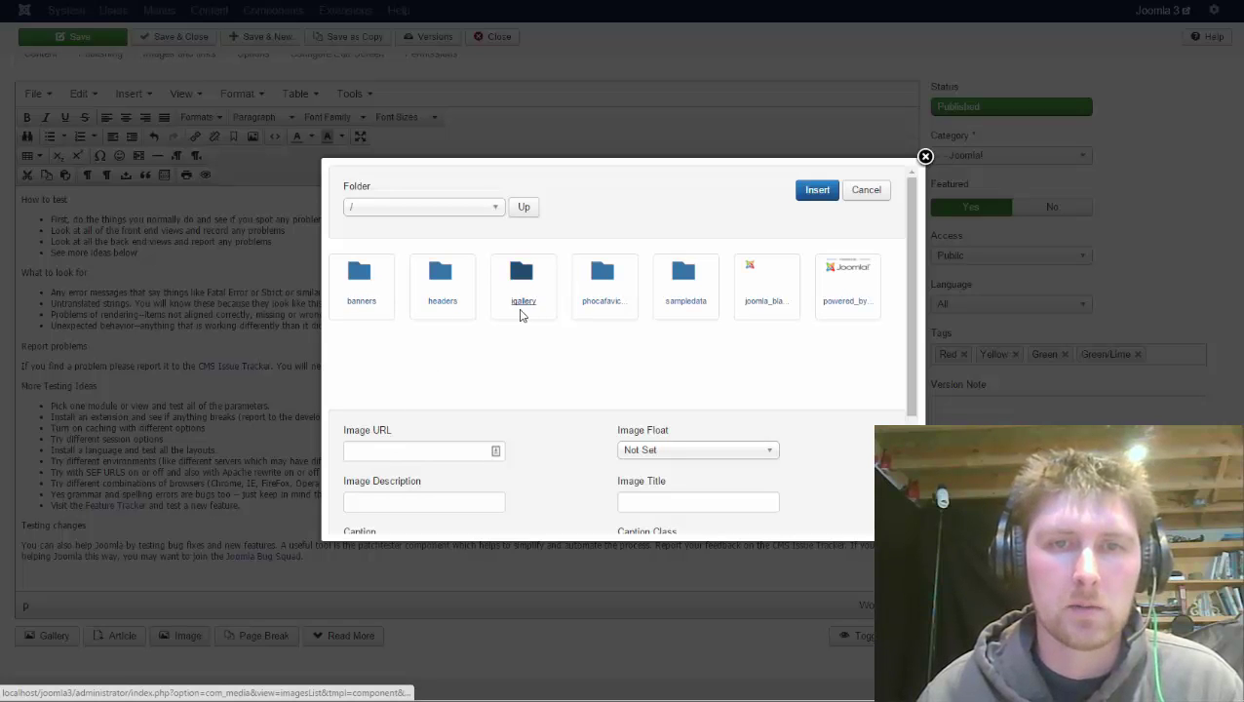
left_click(520, 292)
left_click(362, 298)
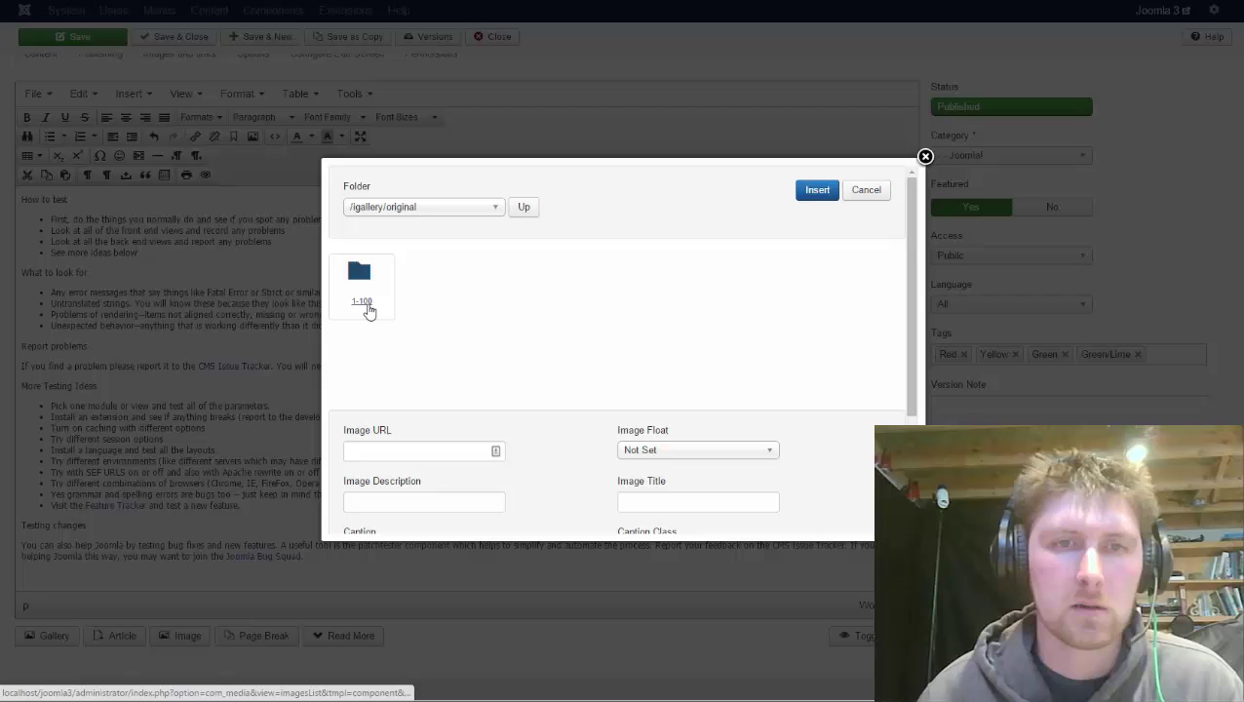
left_click(368, 311)
left_click(609, 310)
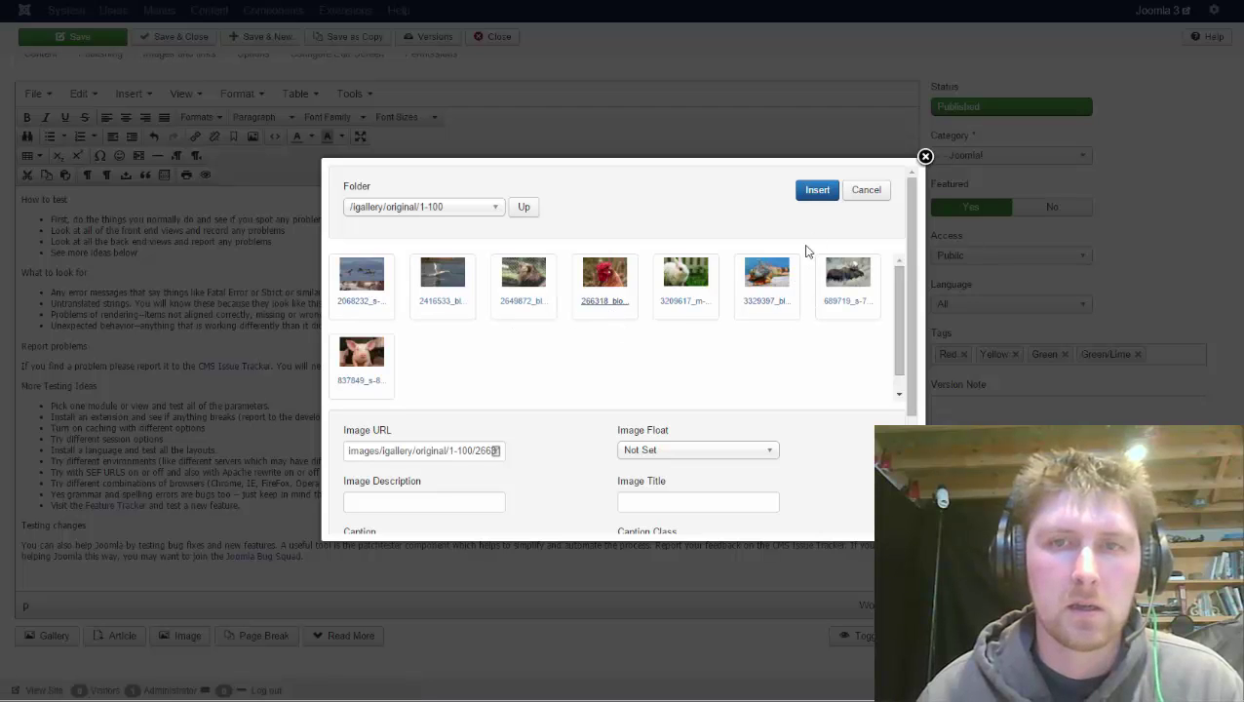
left_click(814, 195)
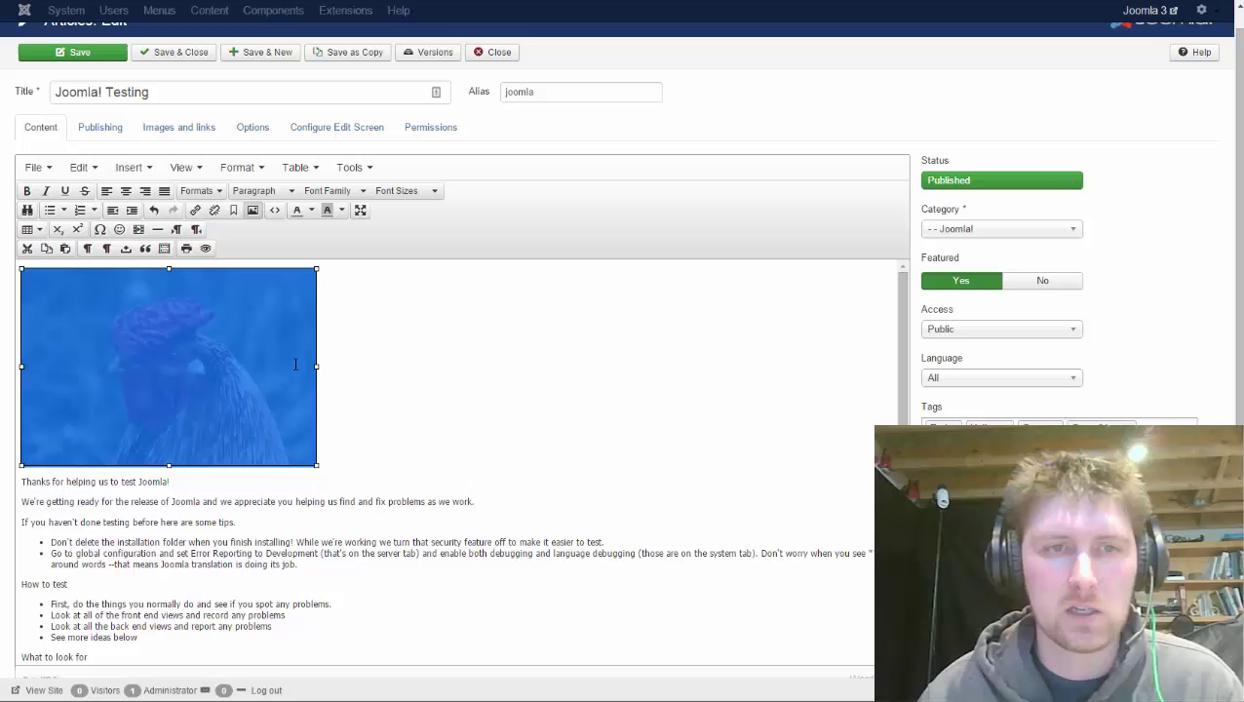
- Save the article and reload the site's front page to check the inserted image
left_click(60, 53)
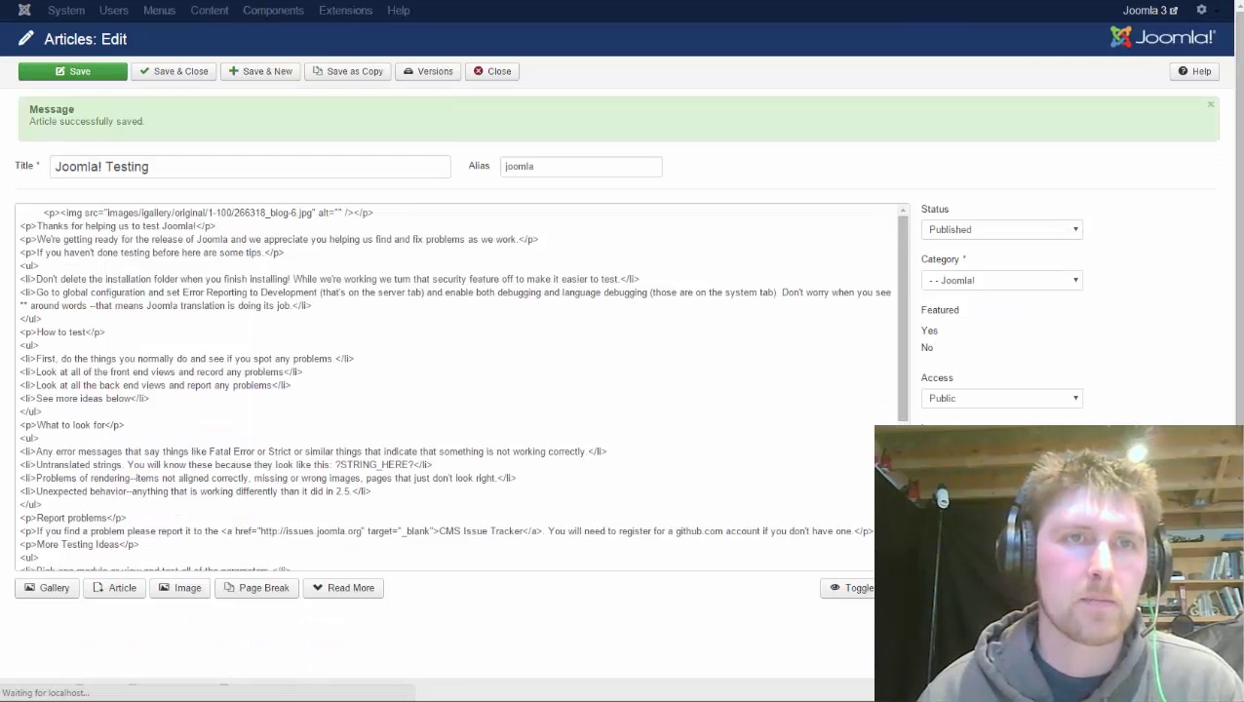
left_click(78, 3)
key("F5")
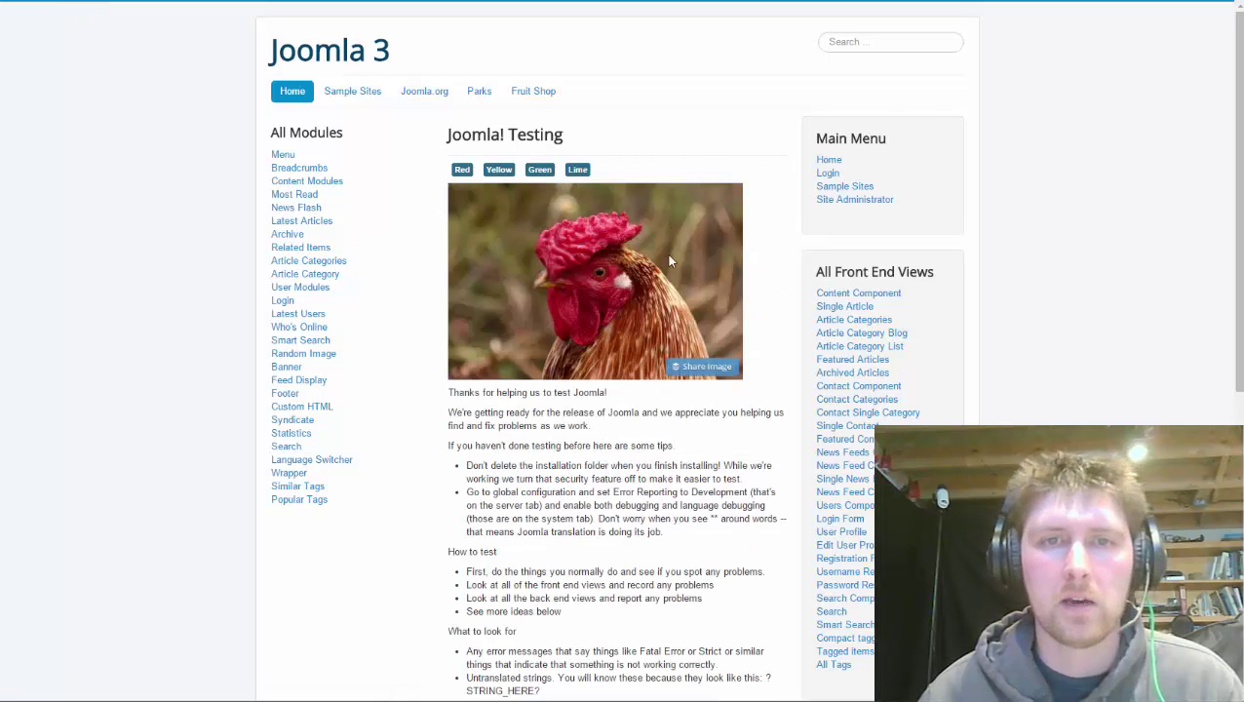
- Return to the article editor and shrink the rooster image to about 148 × 99 pixels
key("ctrl+Tab")
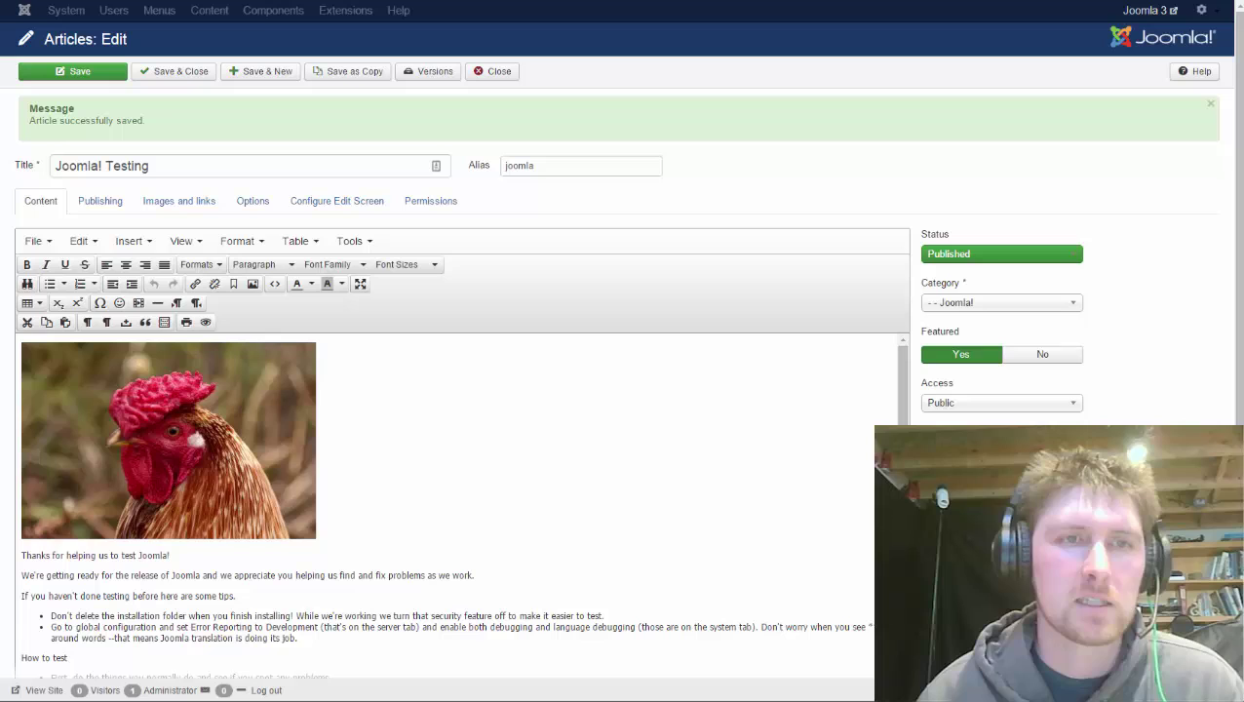
left_click(312, 528)
left_click_drag(319, 546, 141, 466)
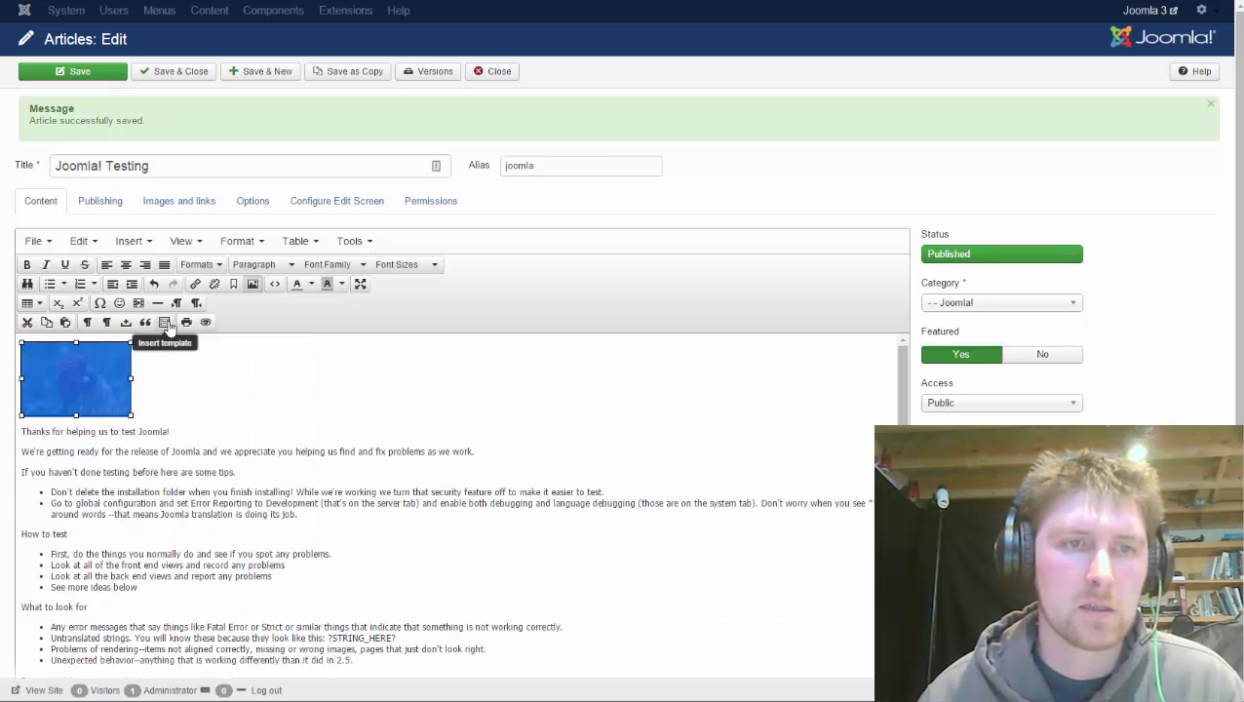
- Set the rooster image's advanced style to float:left and save the article
left_click(253, 284)
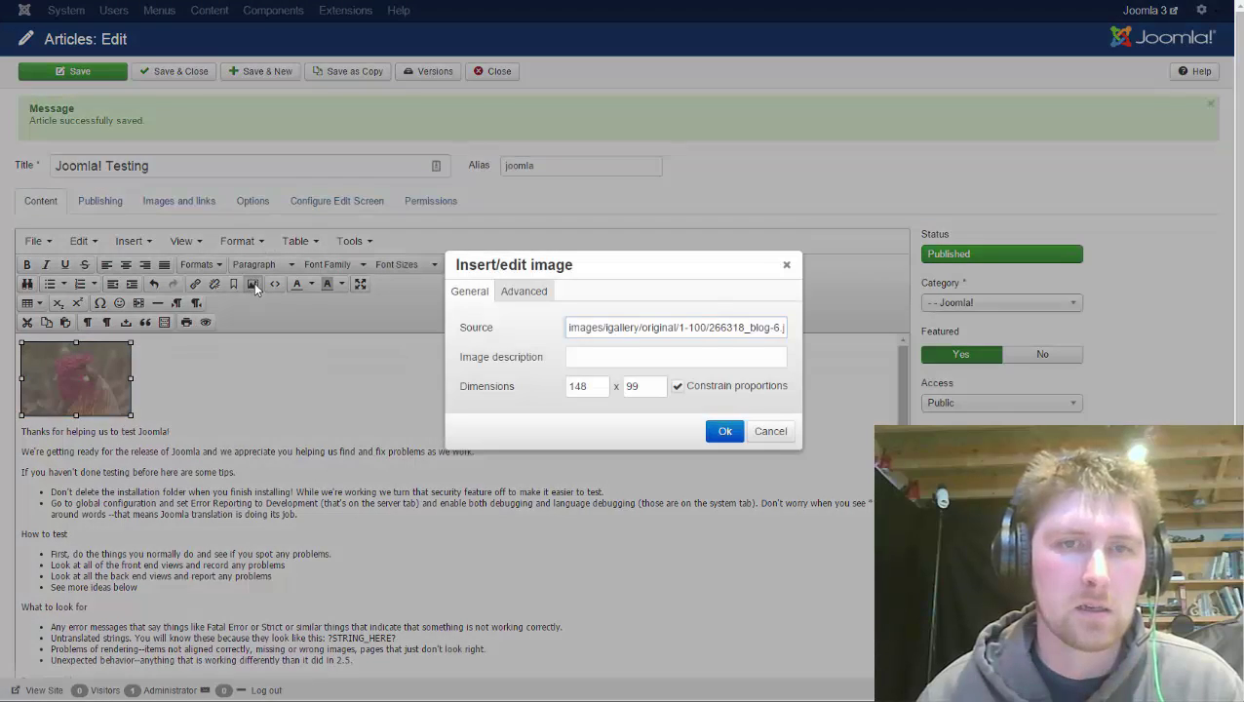
left_click(527, 292)
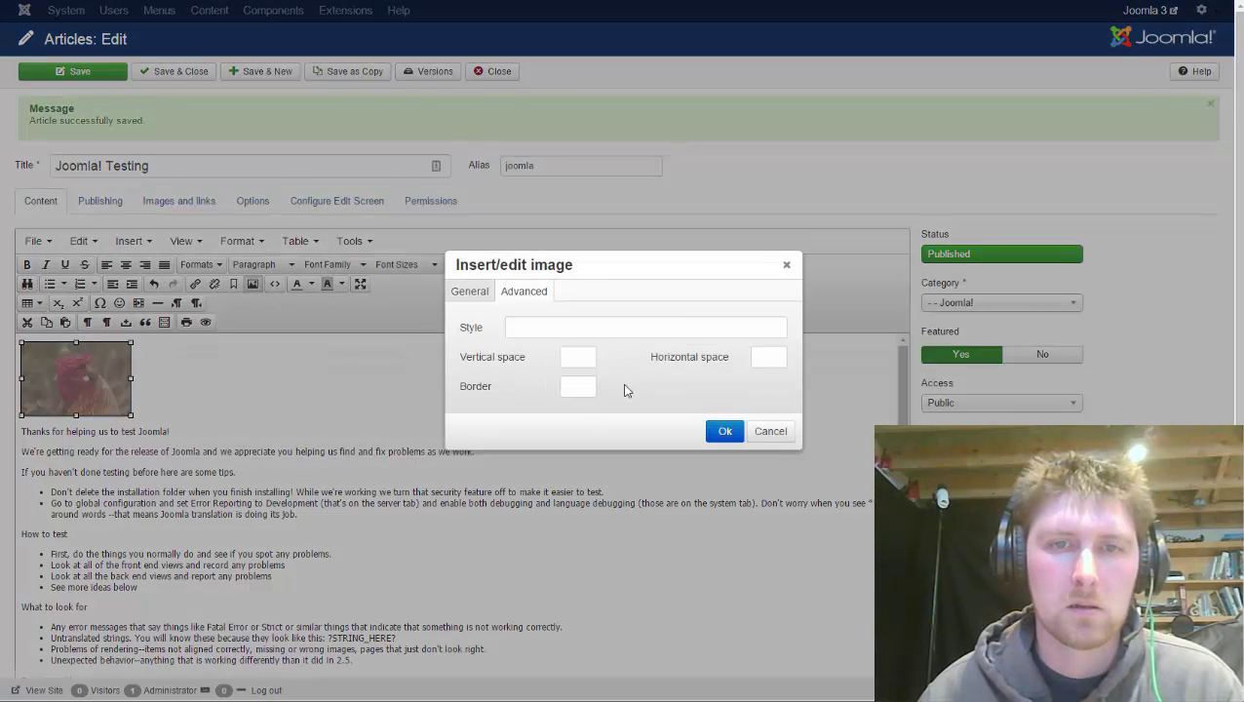
left_click(547, 331)
type("float:left")
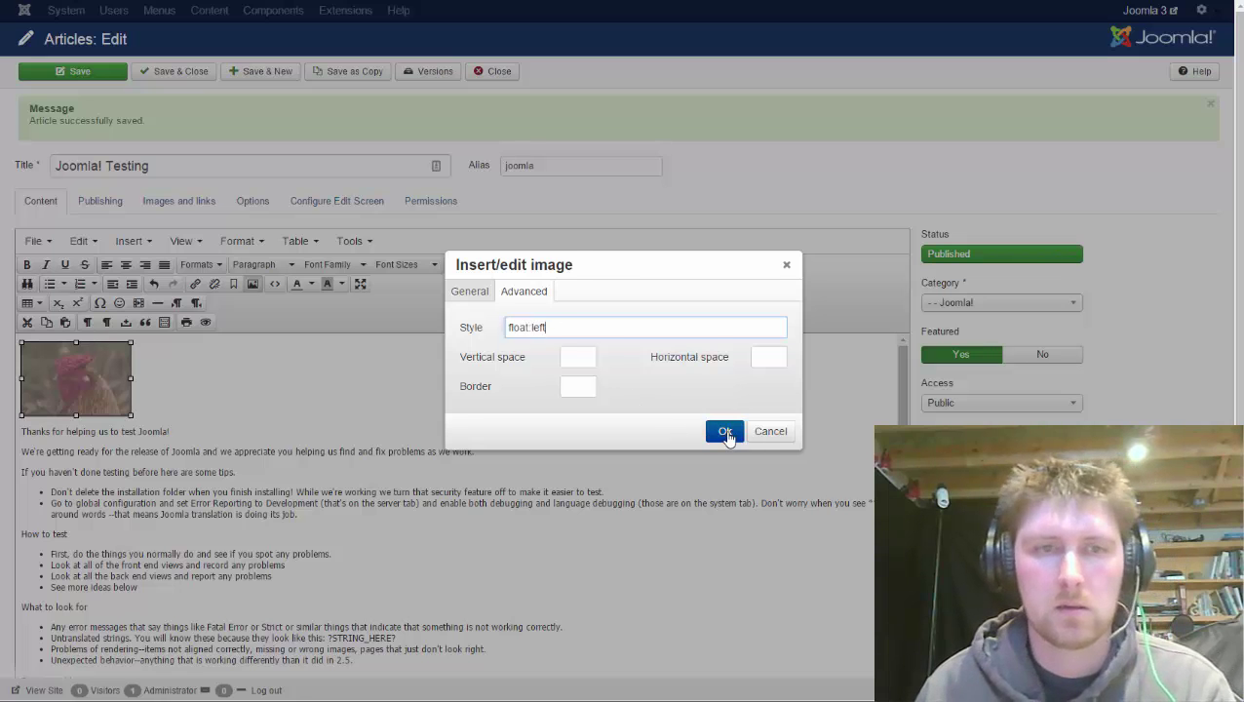
left_click(724, 431)
left_click(105, 78)
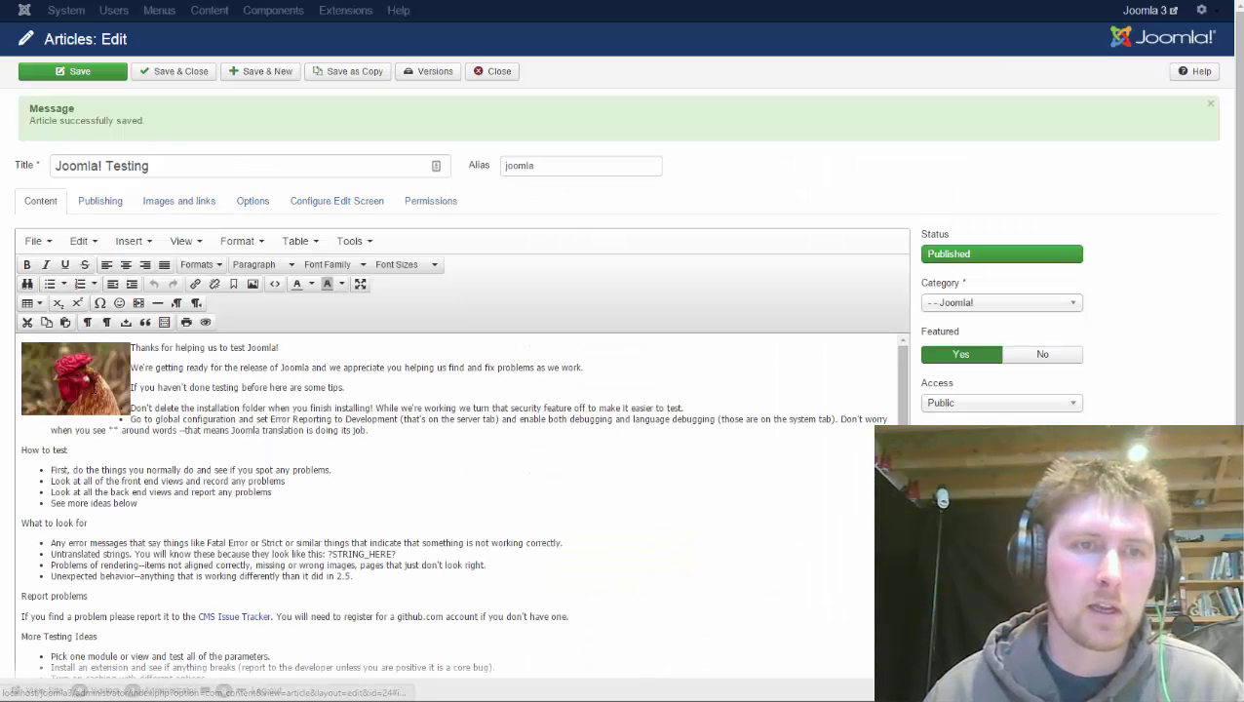
- Delete the rooster image and its empty line from the start of the article text
left_click(100, 388)
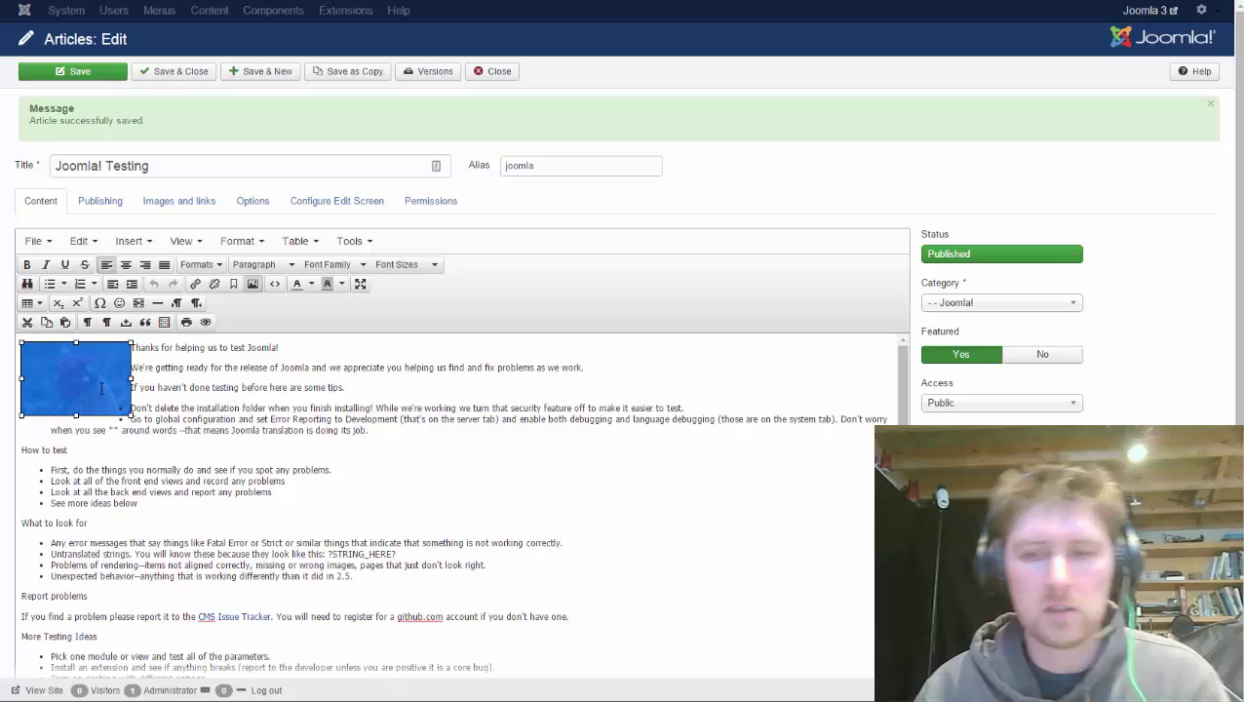
key("Delete")
key("Delete")
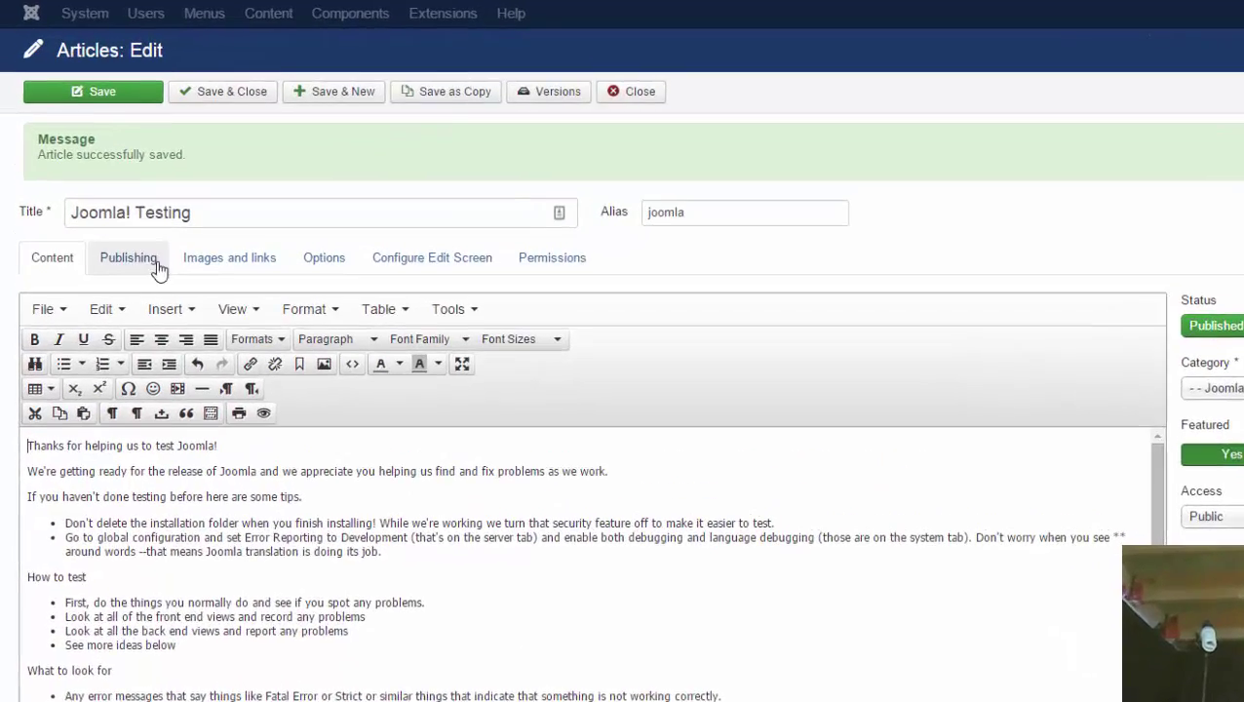
- Set the article's Full Article Image to the rooster picture from igallery/original/1-100
left_click(195, 262)
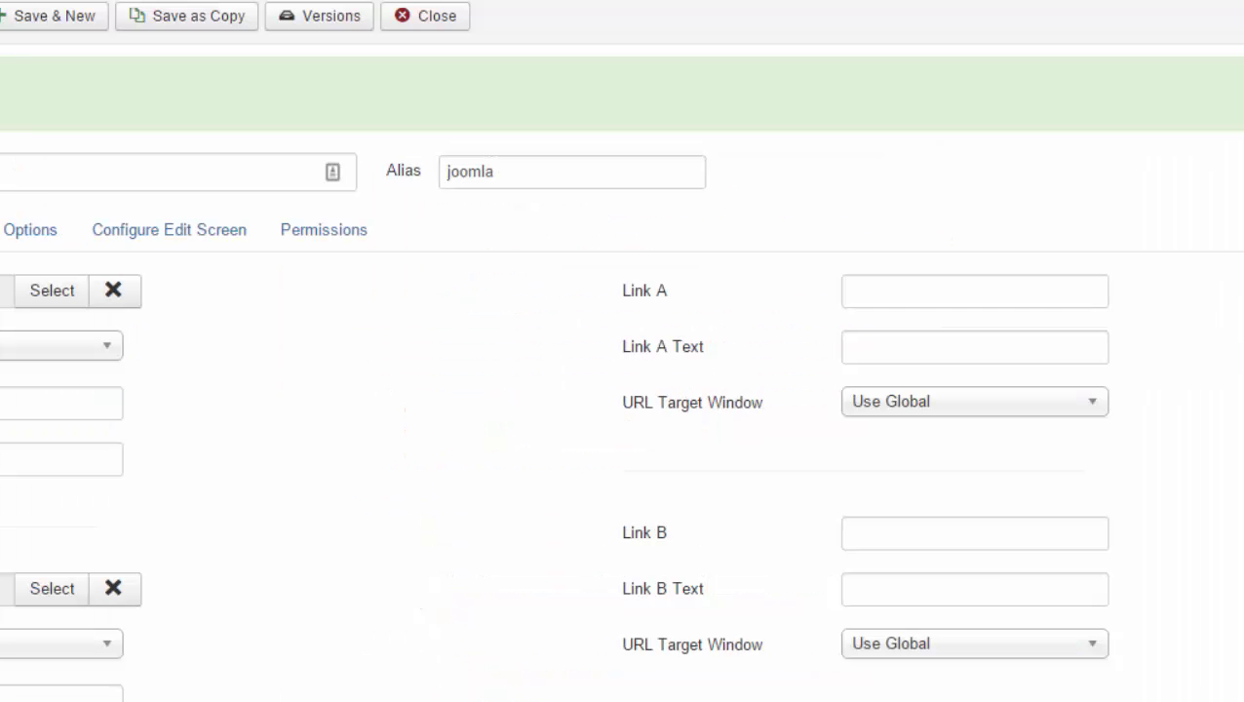
left_click(51, 588)
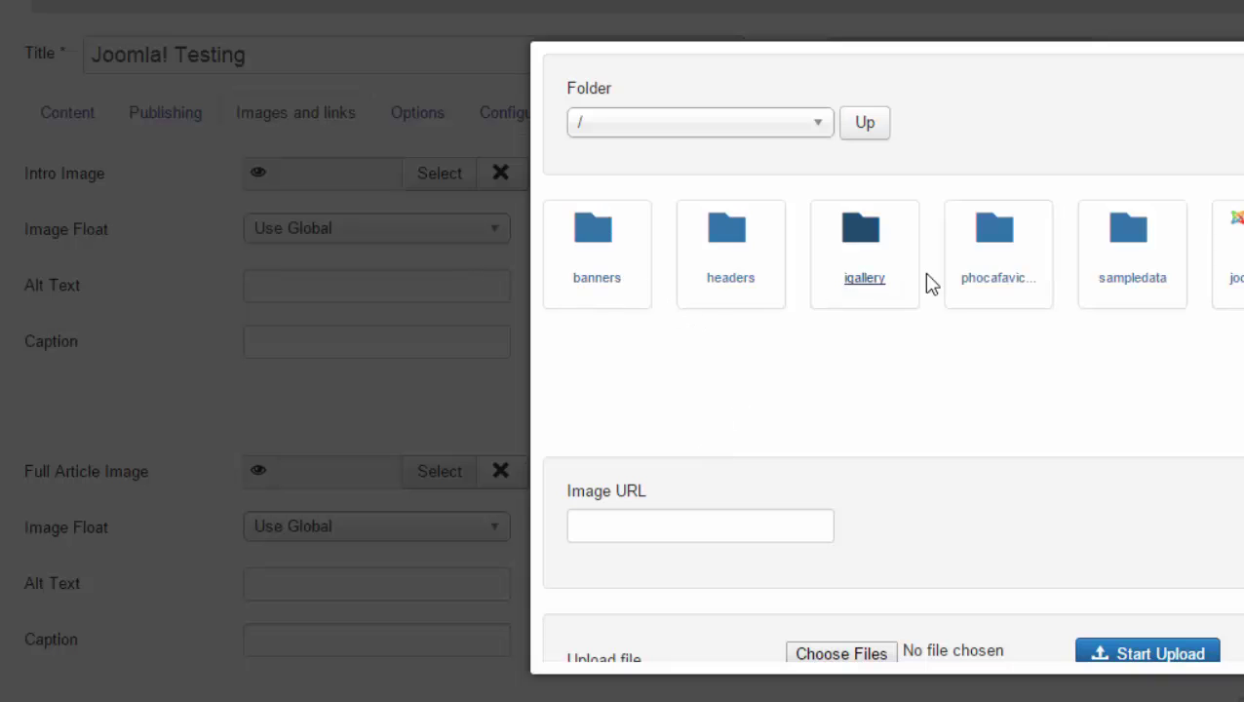
left_click(874, 292)
left_click(620, 292)
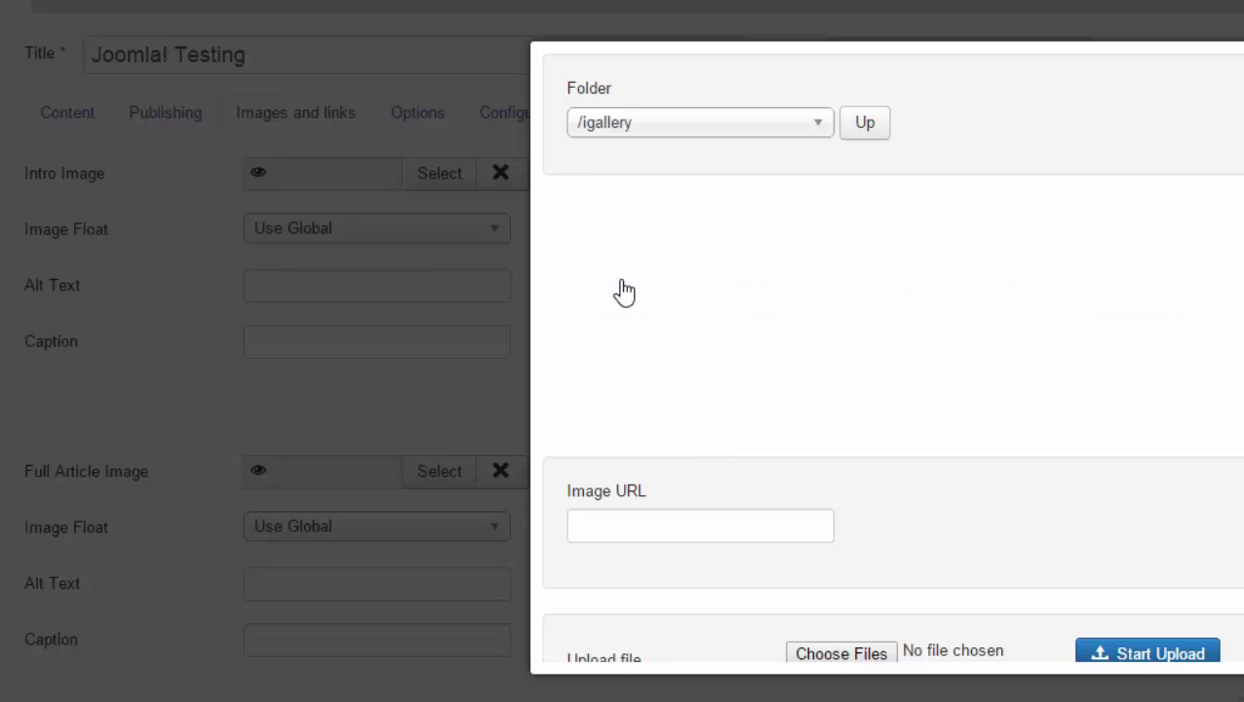
left_click(616, 293)
left_click(978, 285)
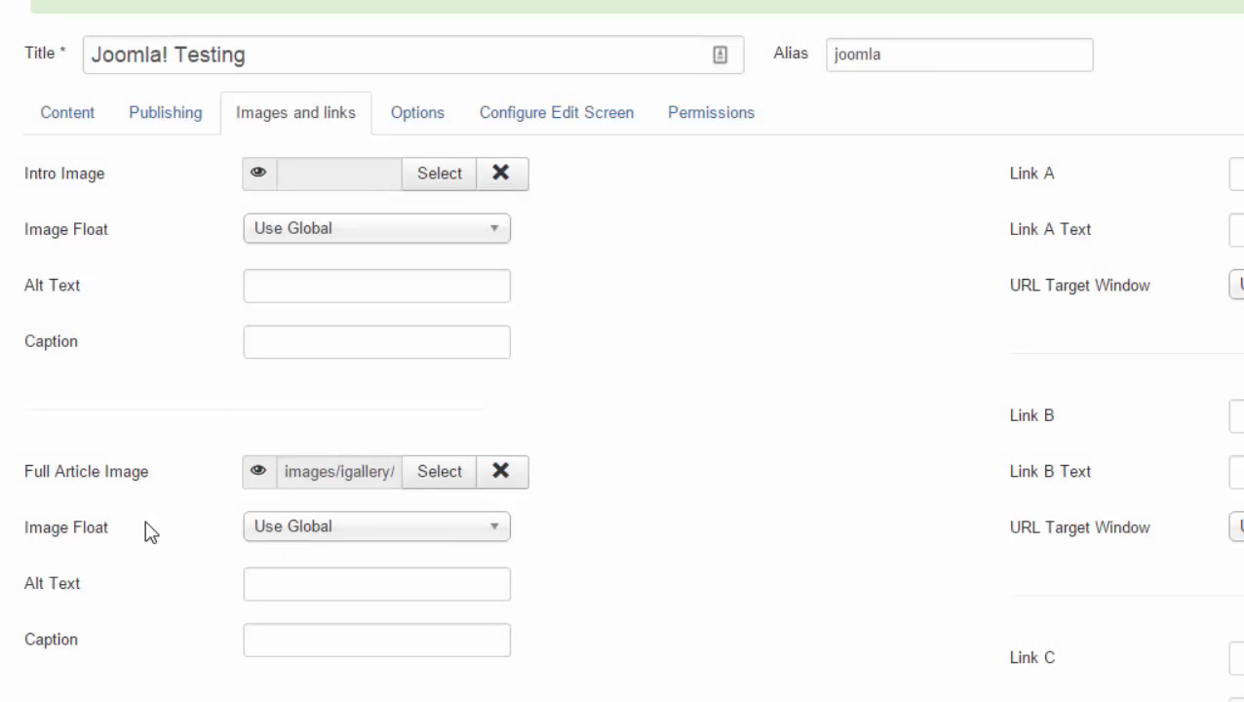
- Leave the full article image's float on Use Global, and enter alt text "Rooster" and caption "Best Rooster Ever!!!"
left_click(376, 531)
left_click(664, 519)
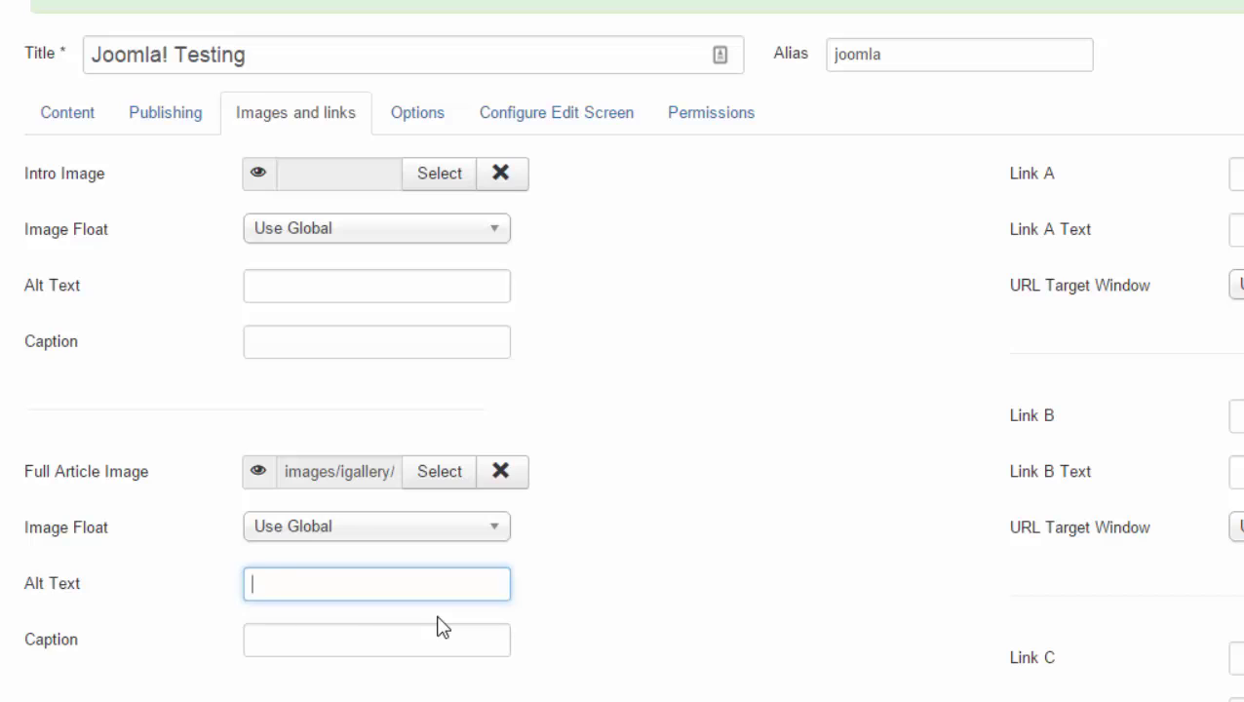
type("Rooster")
left_click(440, 644)
type("Best R")
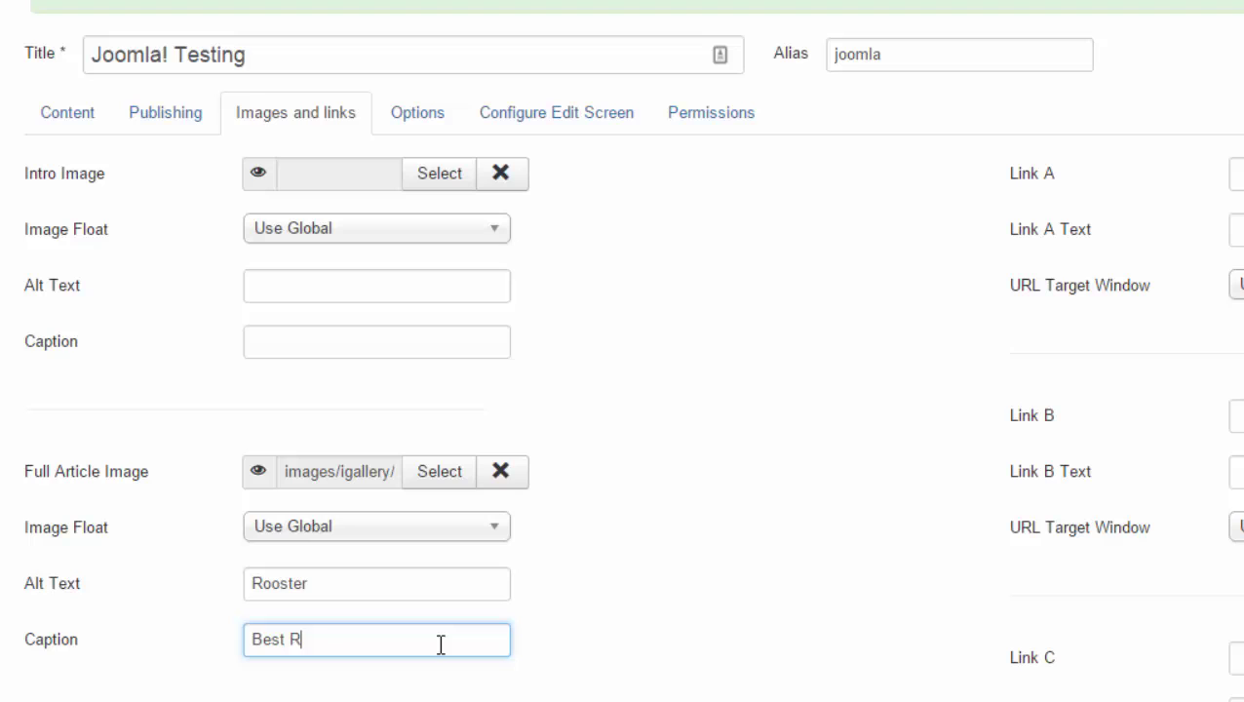
type("ooster Ever!!!")
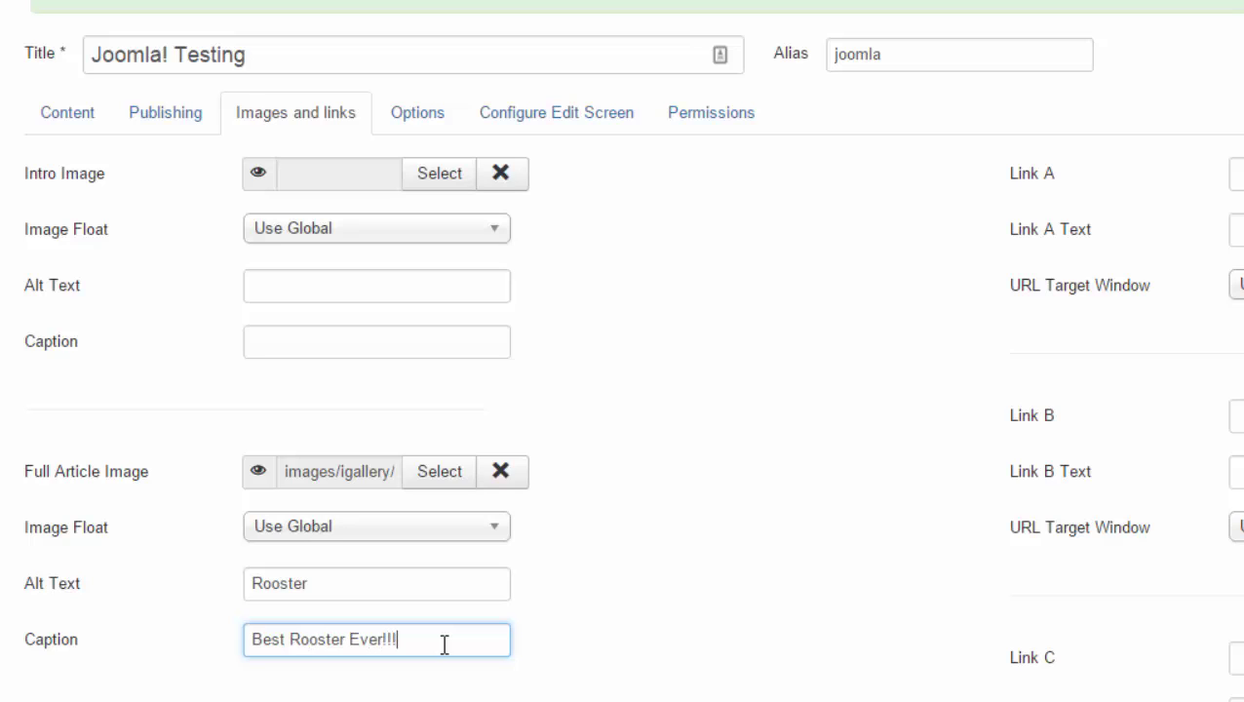
- Save the article and reload the site's front page to check the full article image and its caption
left_click(625, 620)
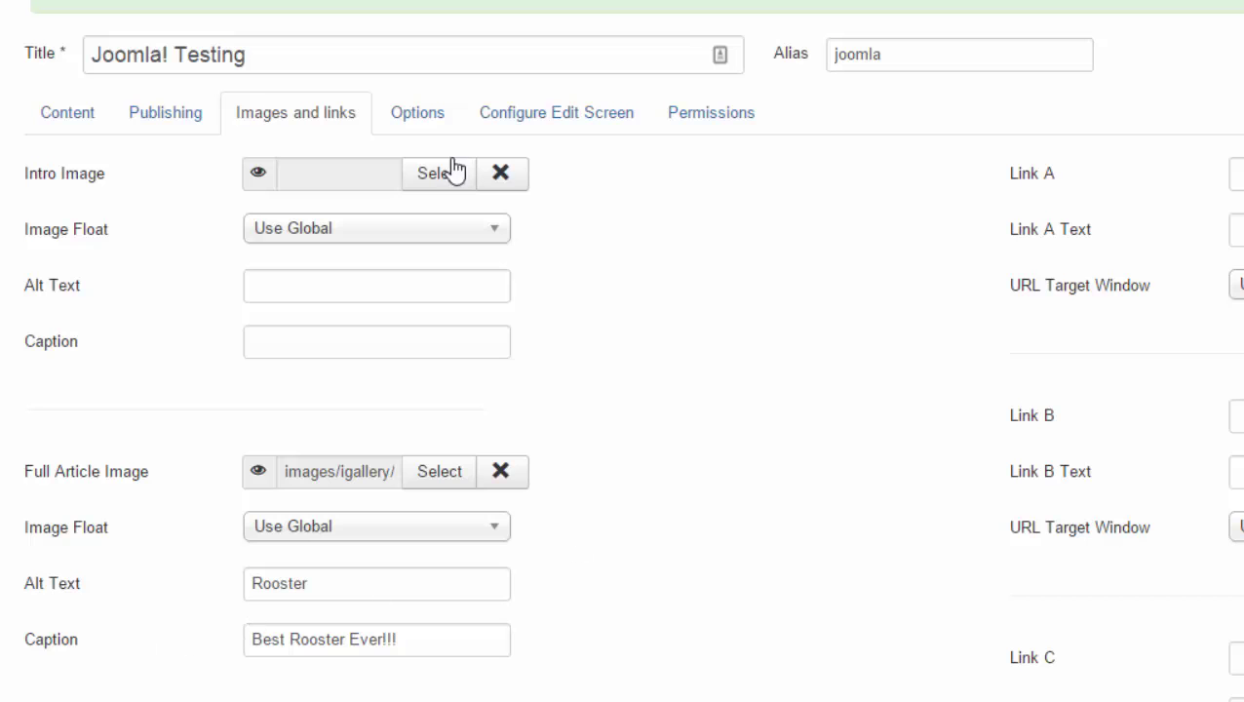
scroll(455, 171, "up", 3)
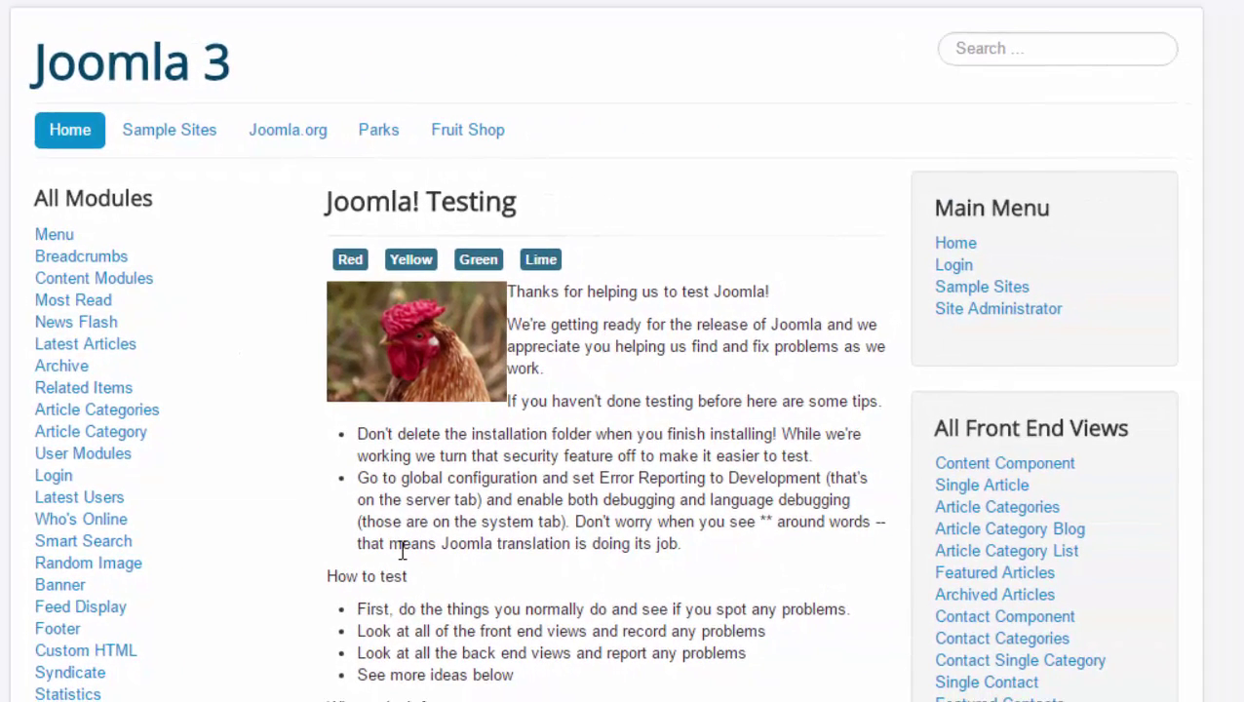
key("F5")
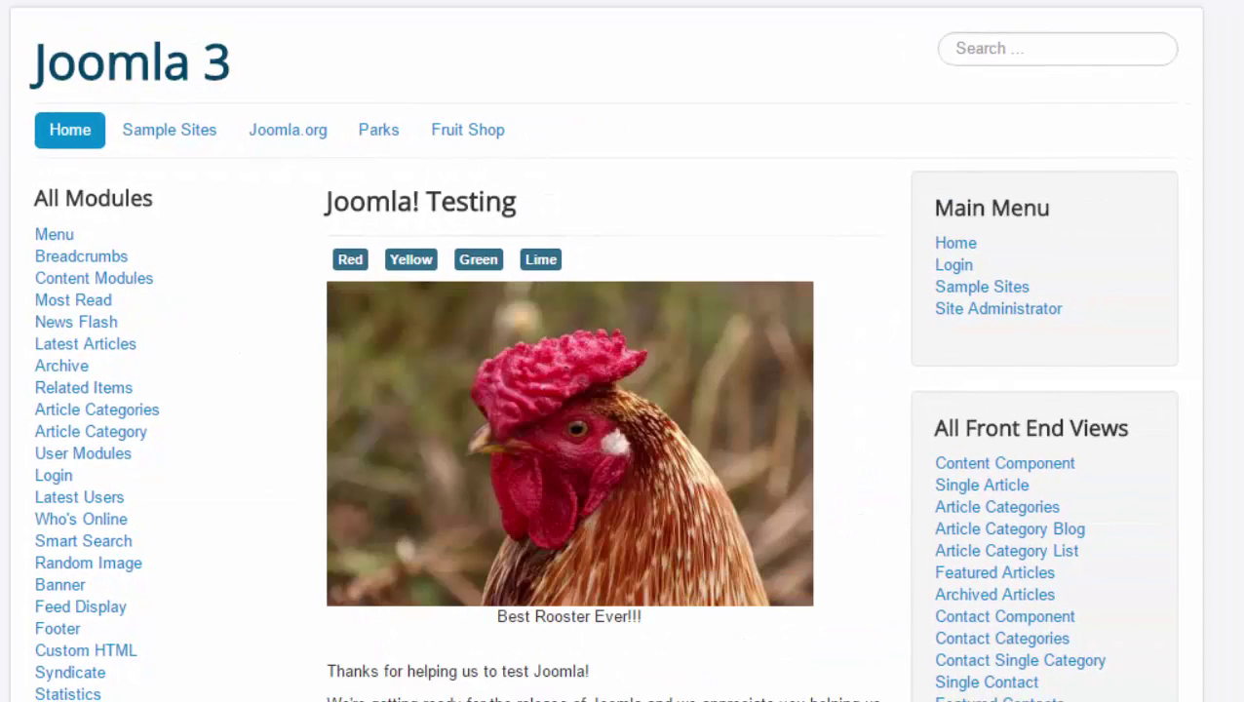